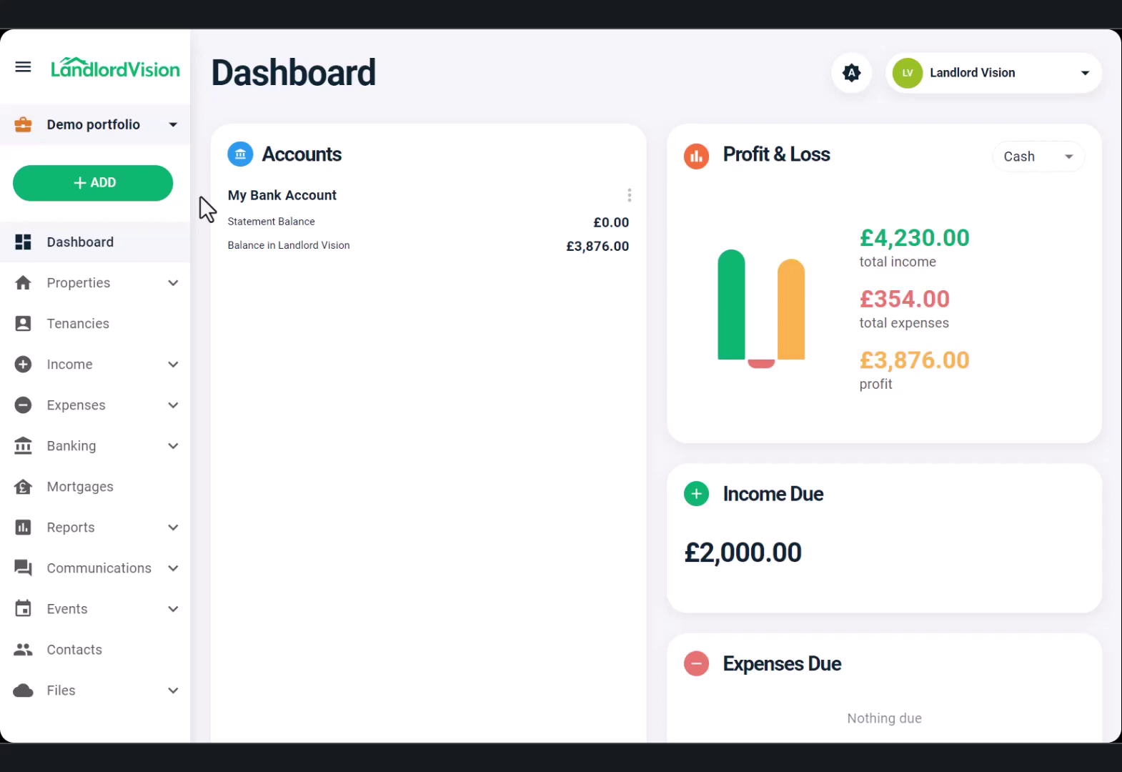
Go to Income > Repeating in the sidebar to show the Repeating Invoices list
{"action": "left_click", "coordinate": [163, 186]}
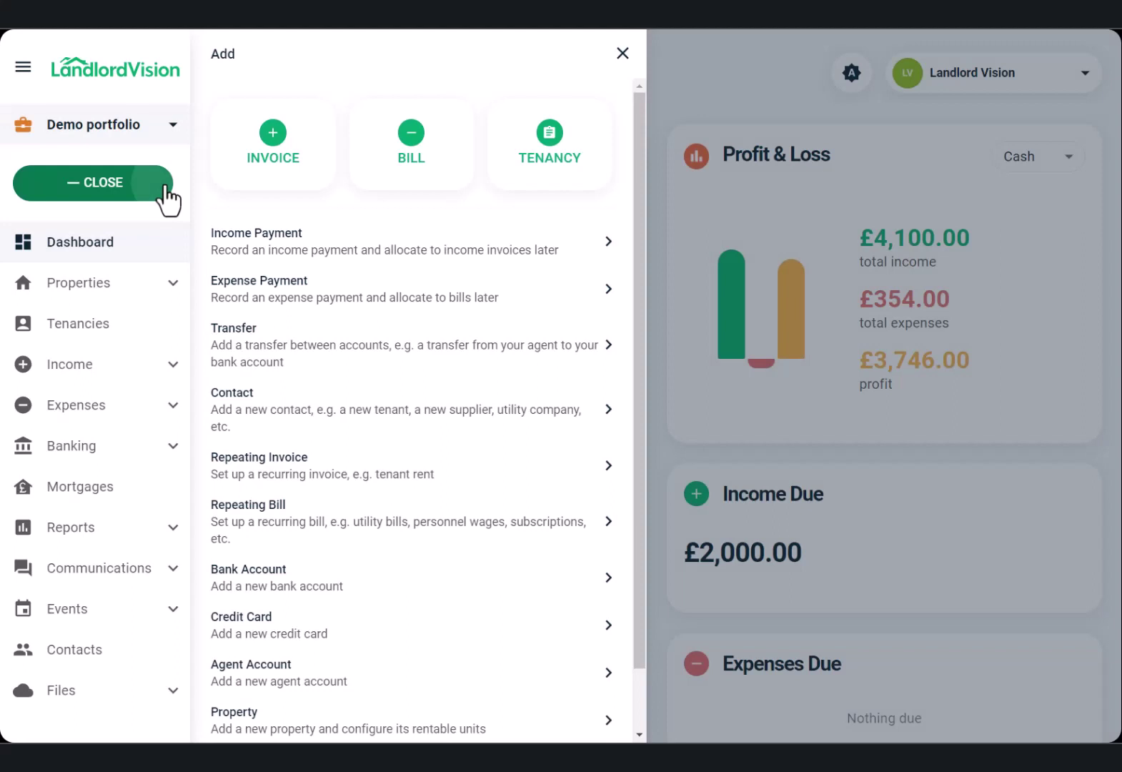
{"action": "left_click", "coordinate": [164, 194]}
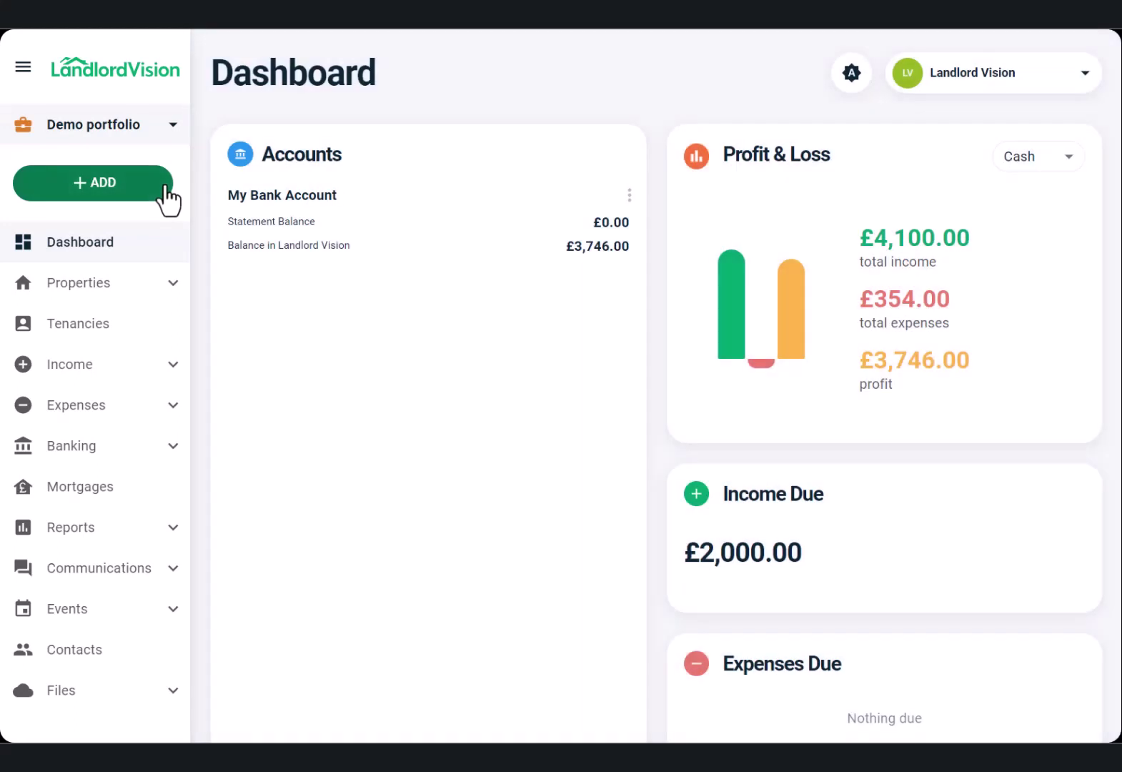
{"action": "left_click", "coordinate": [170, 406]}
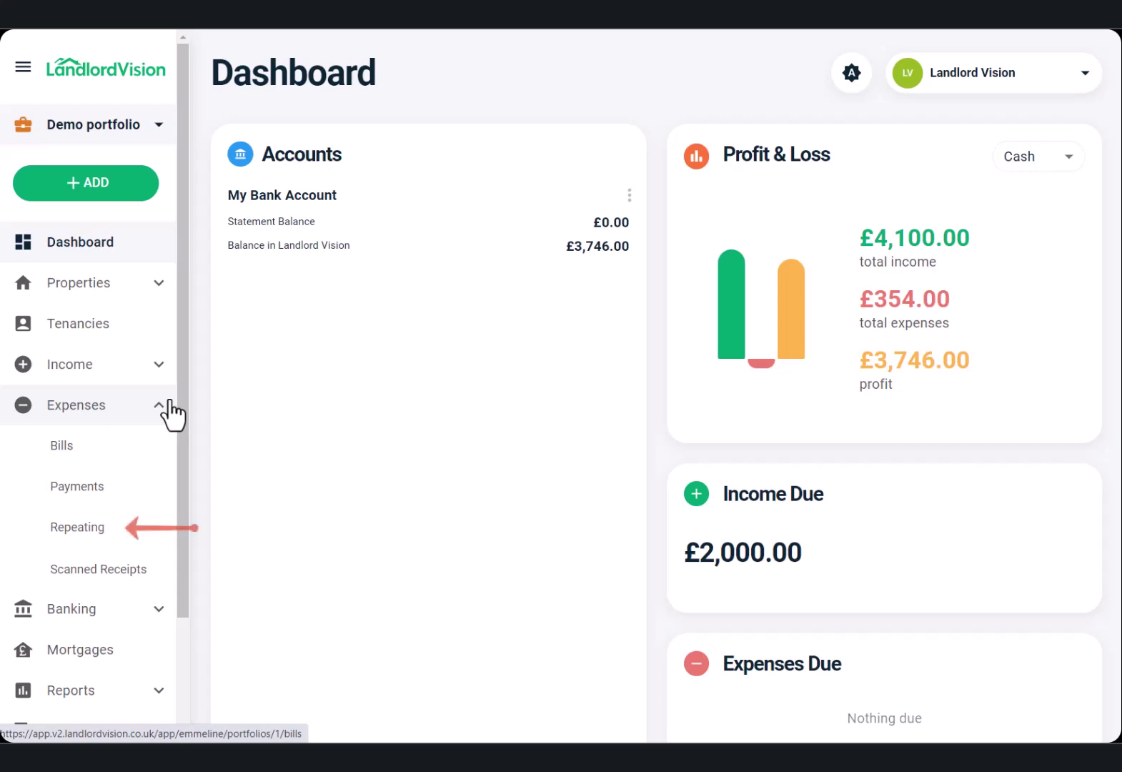
{"action": "left_click", "coordinate": [170, 409]}
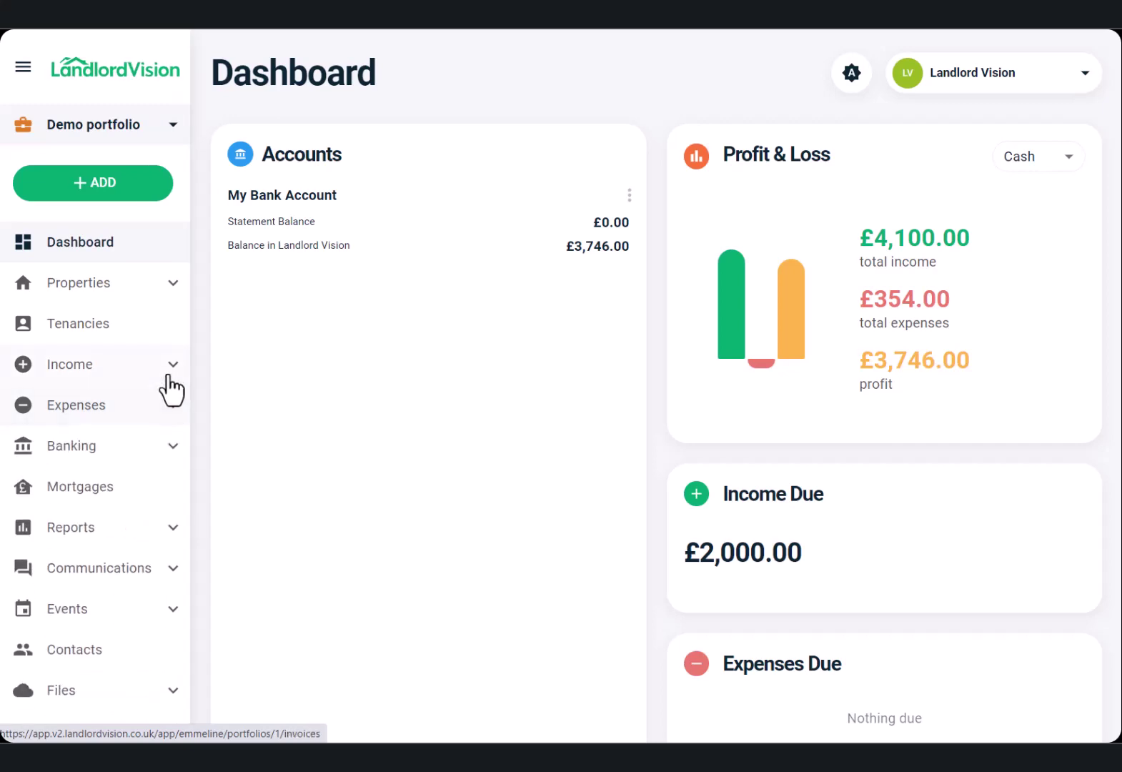
{"action": "left_click", "coordinate": [172, 368]}
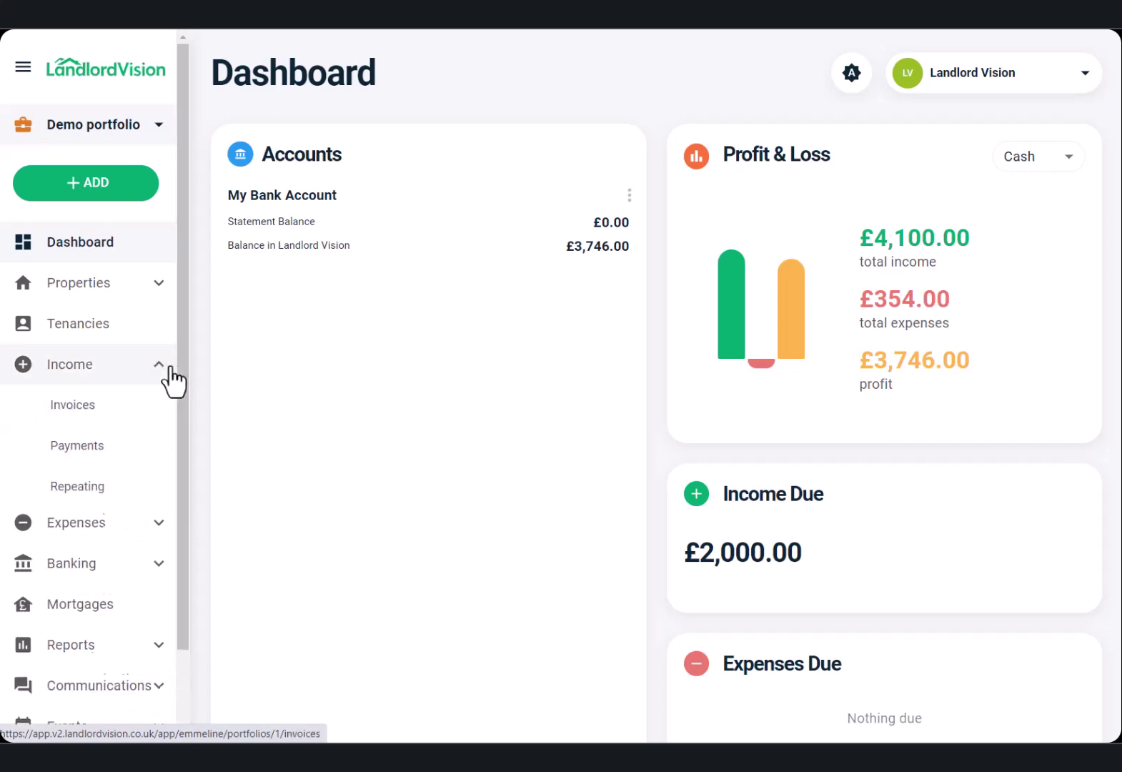
{"action": "left_click", "coordinate": [136, 488]}
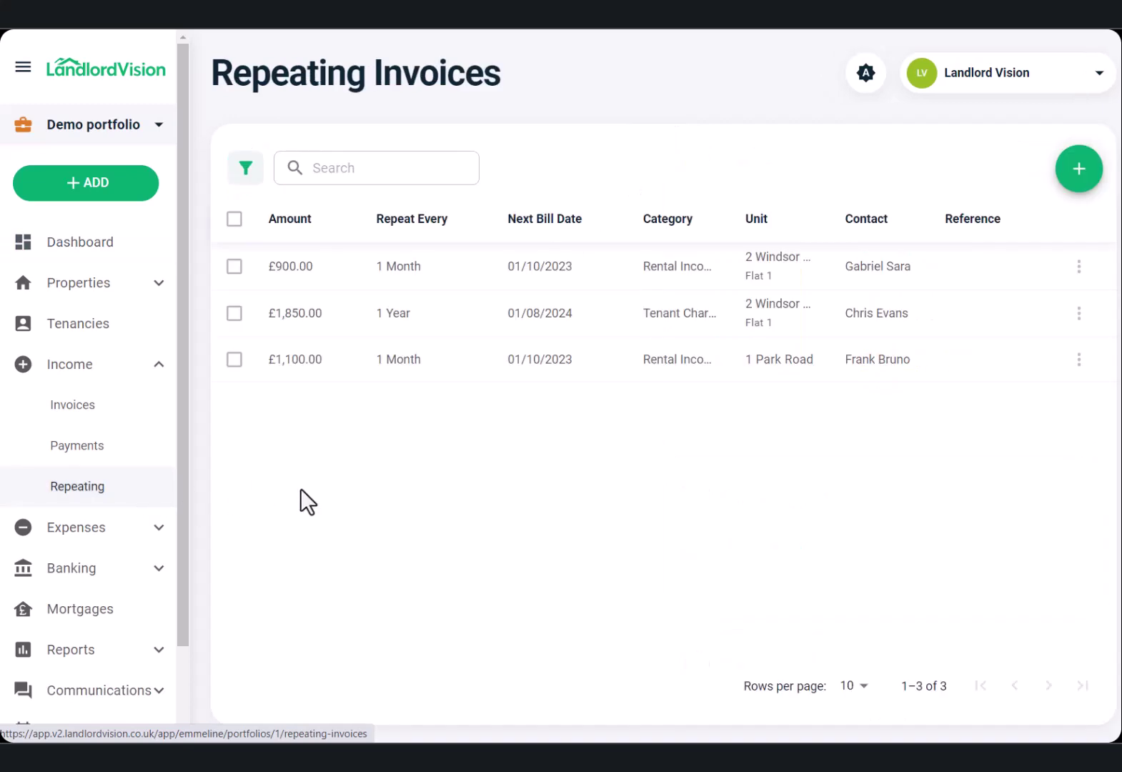
Start a new repeating invoice that repeats monthly from 01/08/2023 and emails invoices automatically
{"action": "left_click", "coordinate": [1069, 175]}
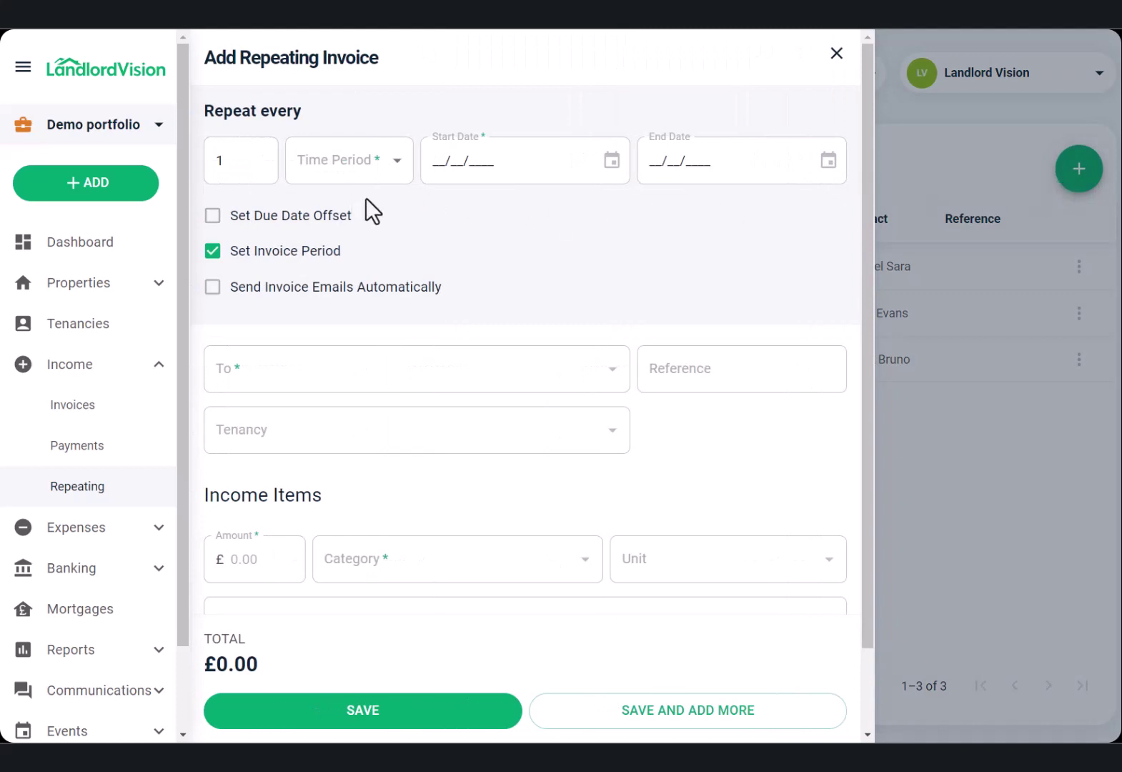
{"action": "left_click", "coordinate": [369, 162]}
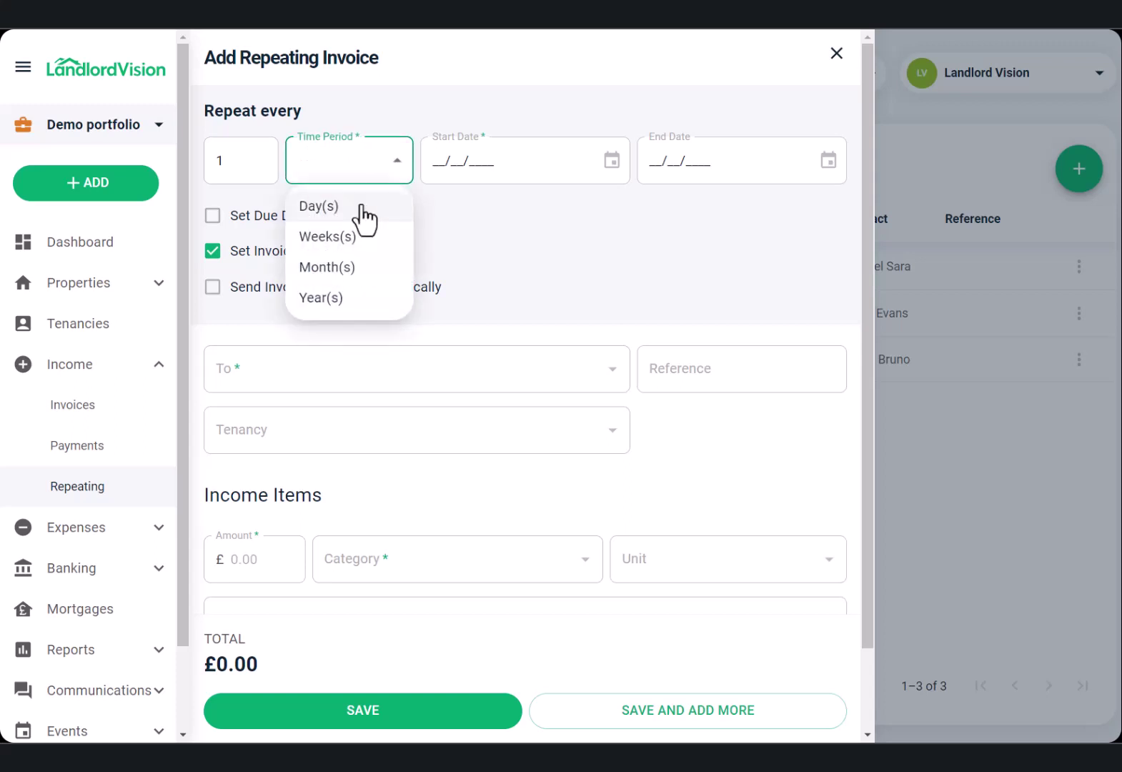
{"action": "left_click", "coordinate": [360, 267]}
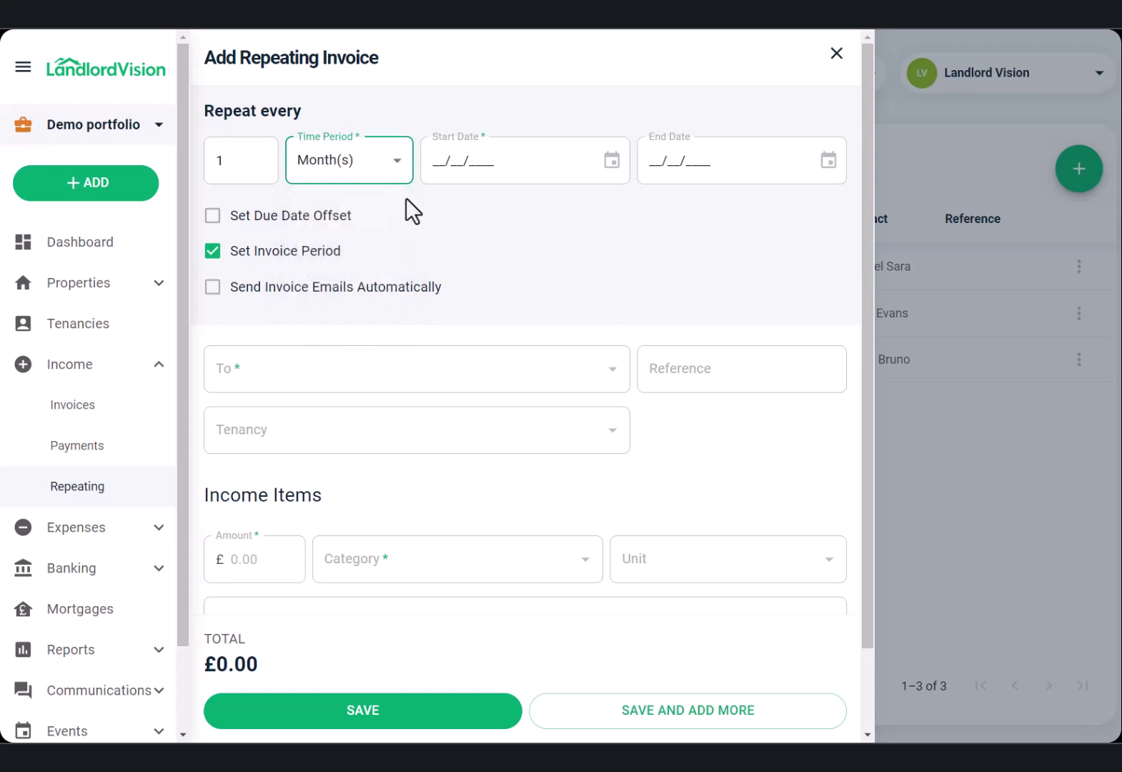
{"action": "left_click", "coordinate": [423, 180]}
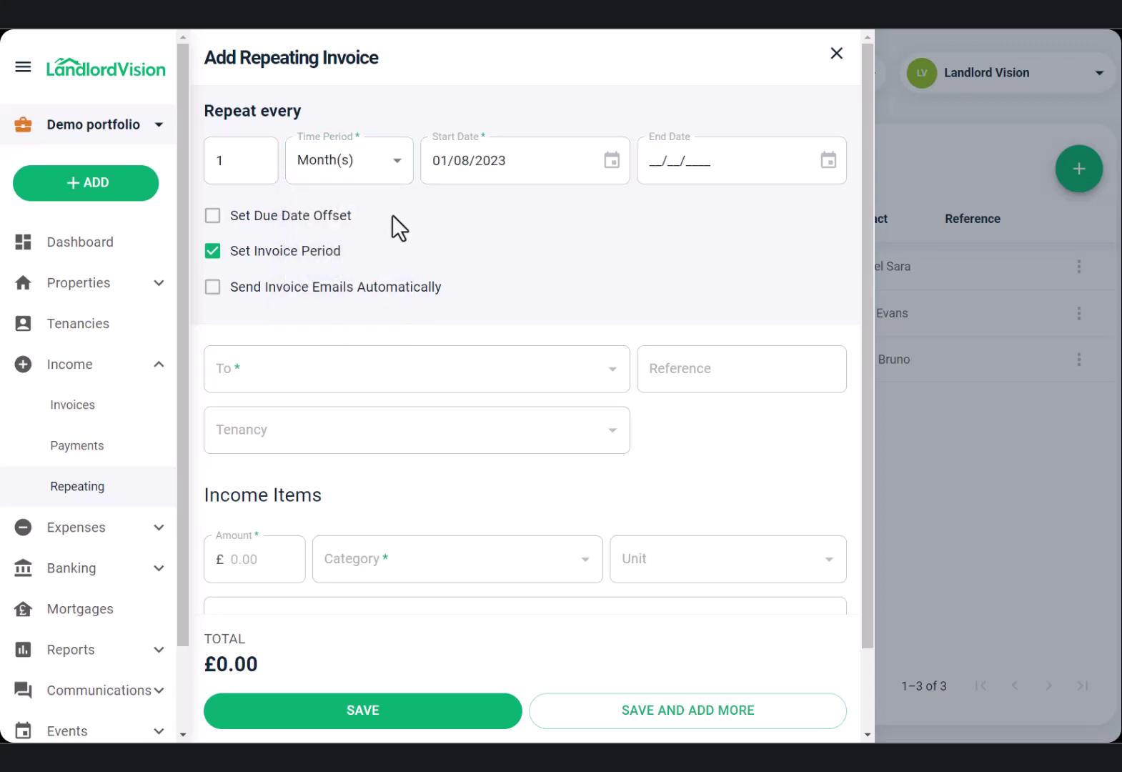
{"action": "left_click", "coordinate": [343, 219]}
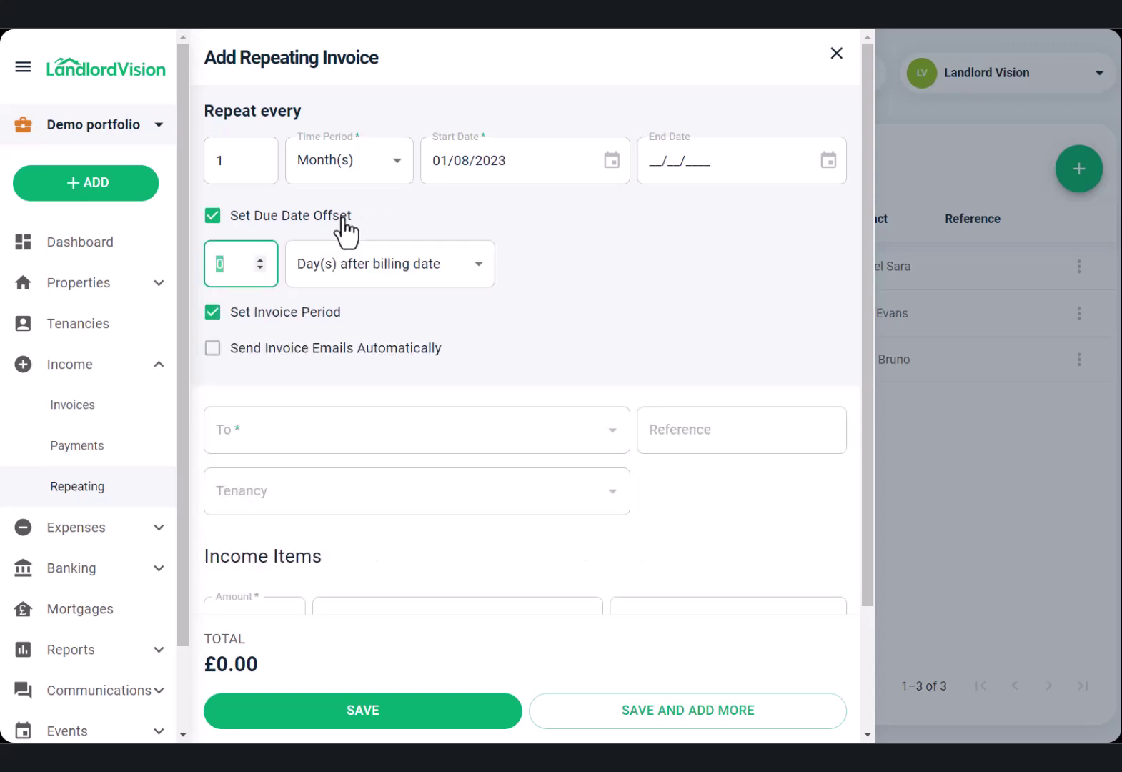
{"action": "left_click", "coordinate": [346, 232]}
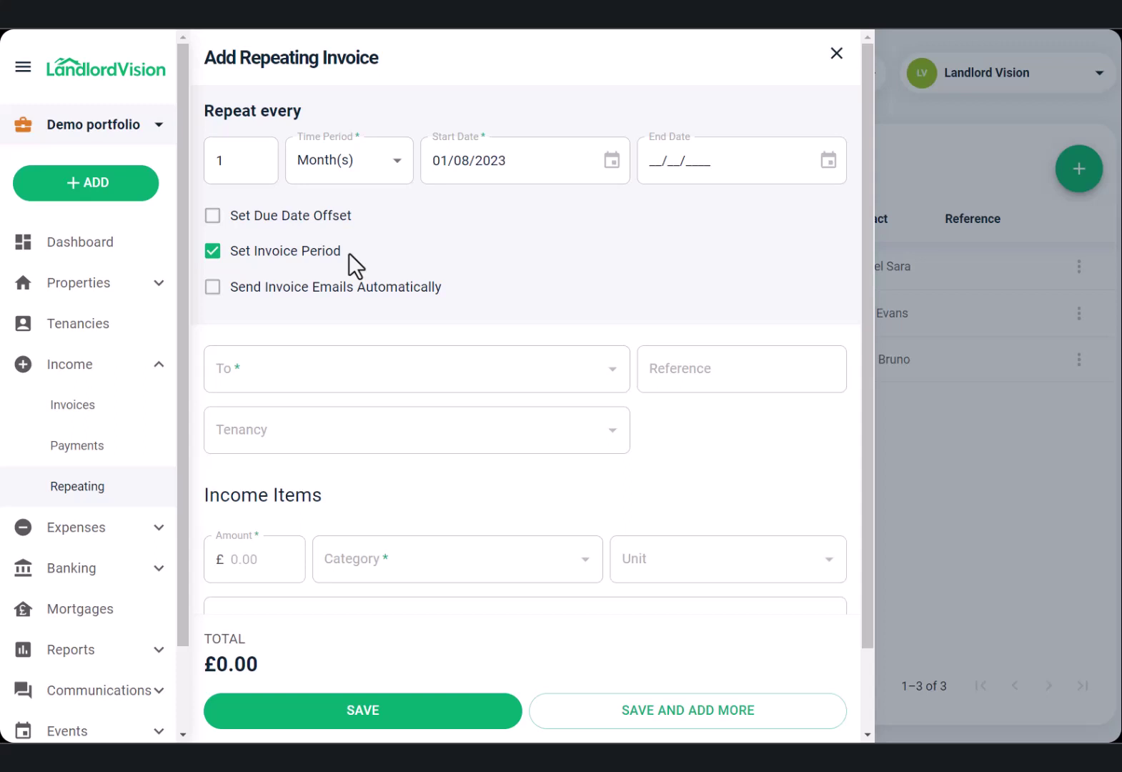
{"action": "left_click", "coordinate": [348, 291]}
Address the invoice to Frank Bruno, linked to his 1 Park Road tenancy
{"action": "left_click", "coordinate": [325, 368]}
{"action": "type", "text": "frank"}
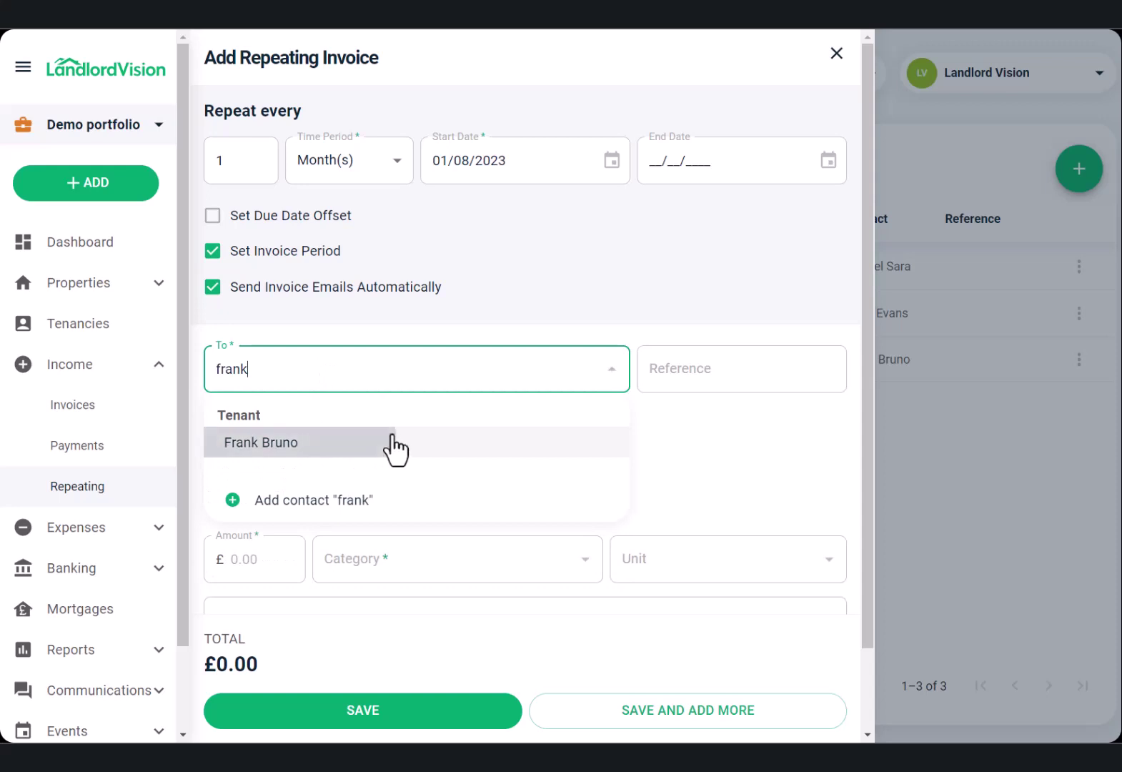
{"action": "left_click", "coordinate": [394, 444]}
{"action": "left_click", "coordinate": [410, 530]}
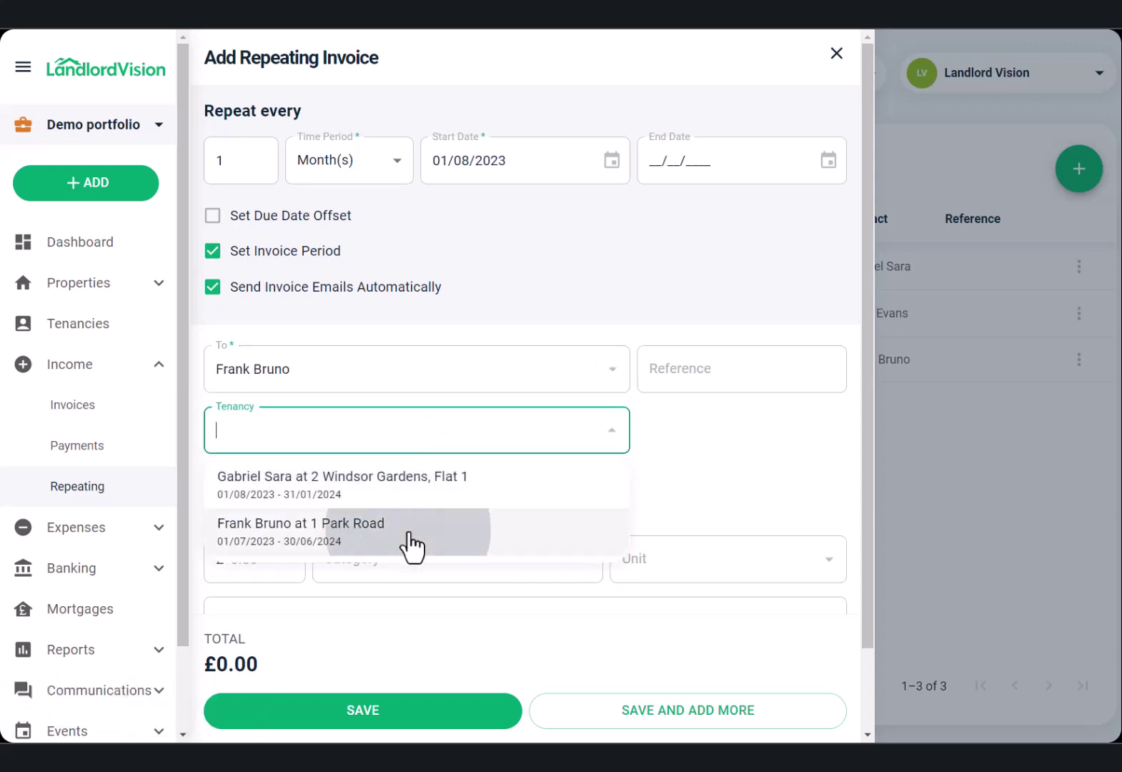
{"action": "left_click_drag", "start_coordinate": [868, 388], "coordinate": [873, 563]}
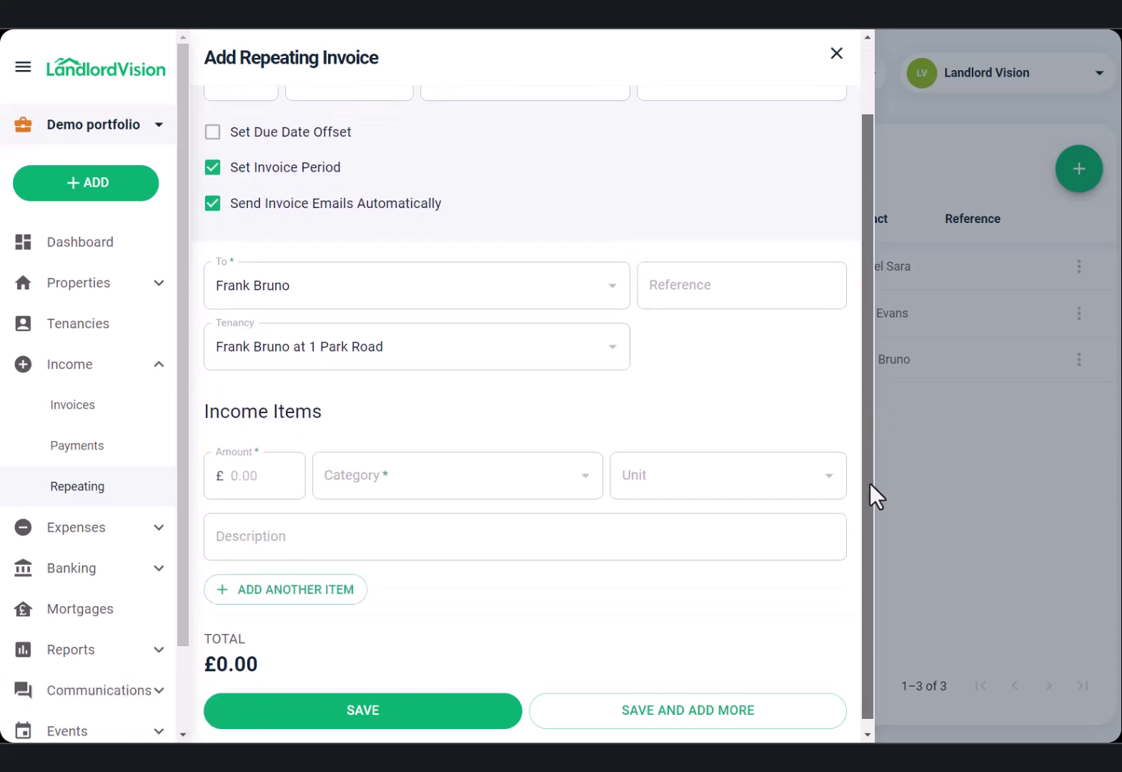
{"action": "type", "text": "6"}
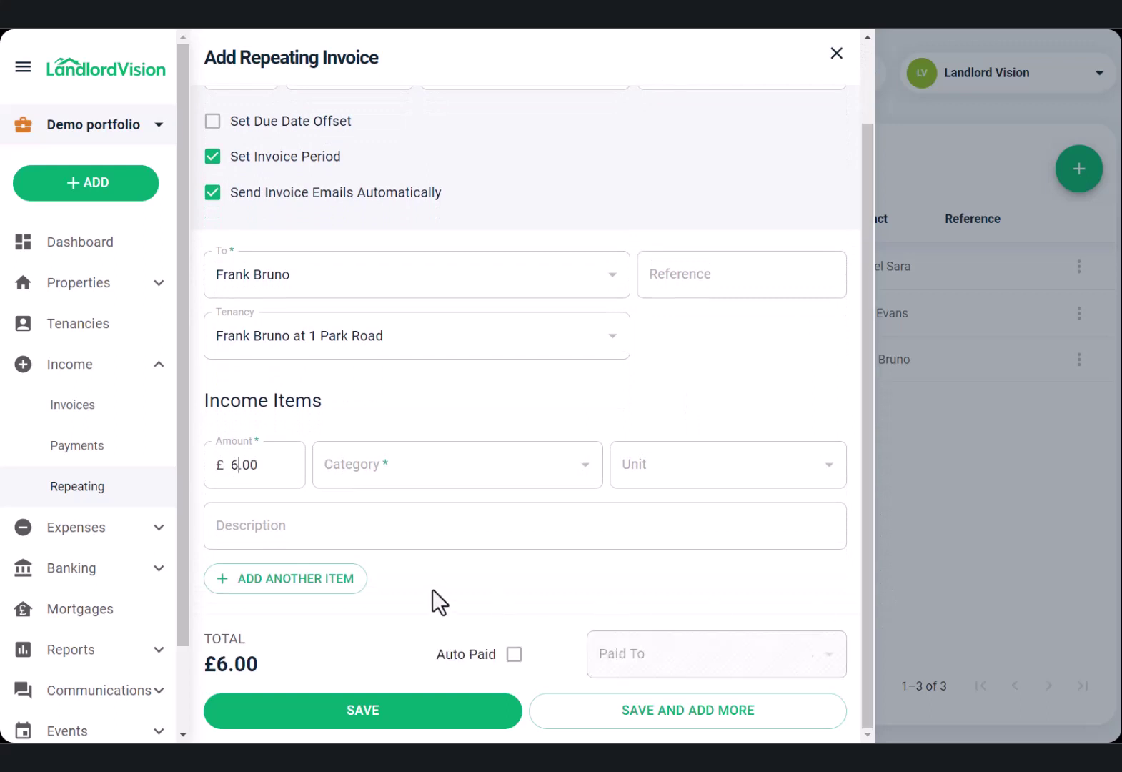
{"action": "type", "text": "5"}
Add a £65 Tenant Charge: Services item for unit 1 Park Road, plus a blank second item
{"action": "key", "text": "Tab"}
{"action": "type", "text": "servi"}
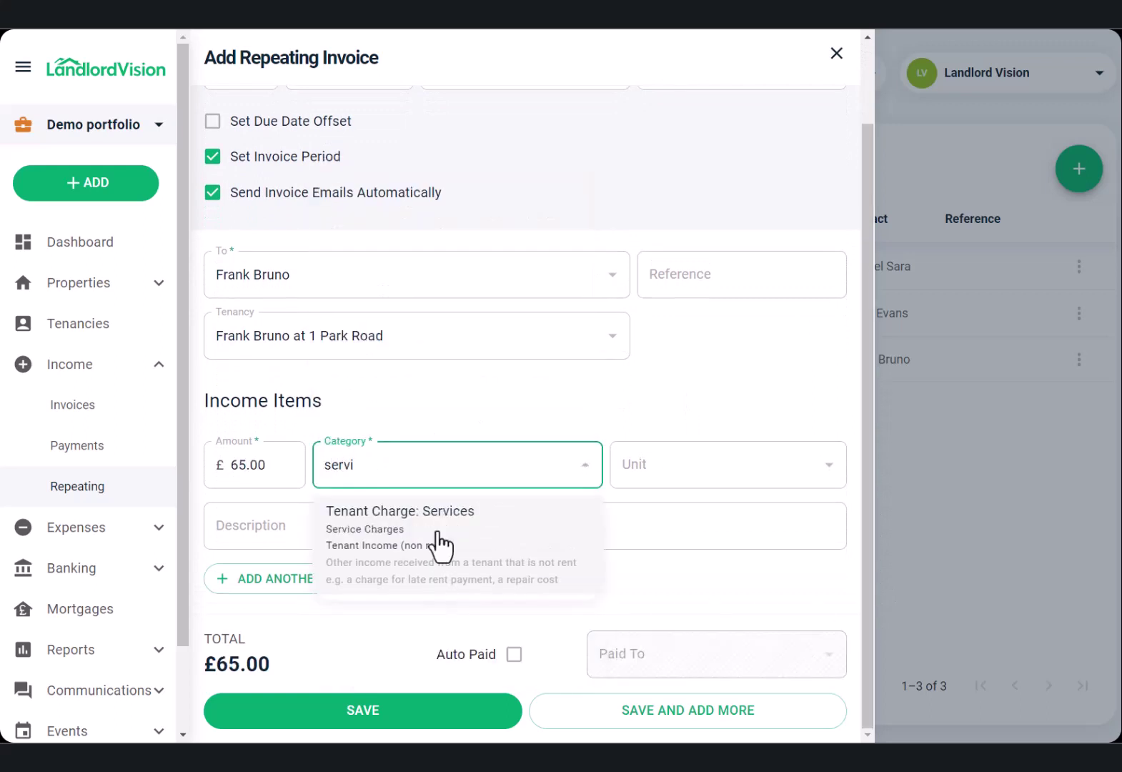
{"action": "left_click", "coordinate": [439, 536]}
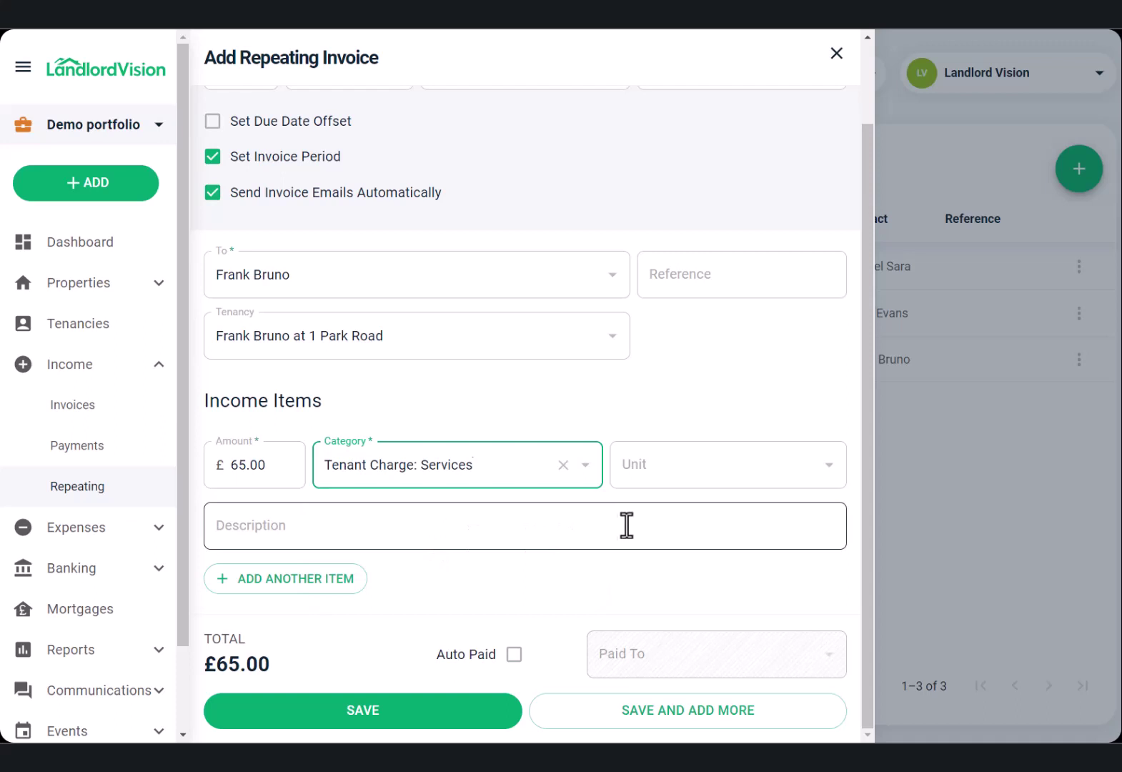
{"action": "left_click", "coordinate": [663, 471]}
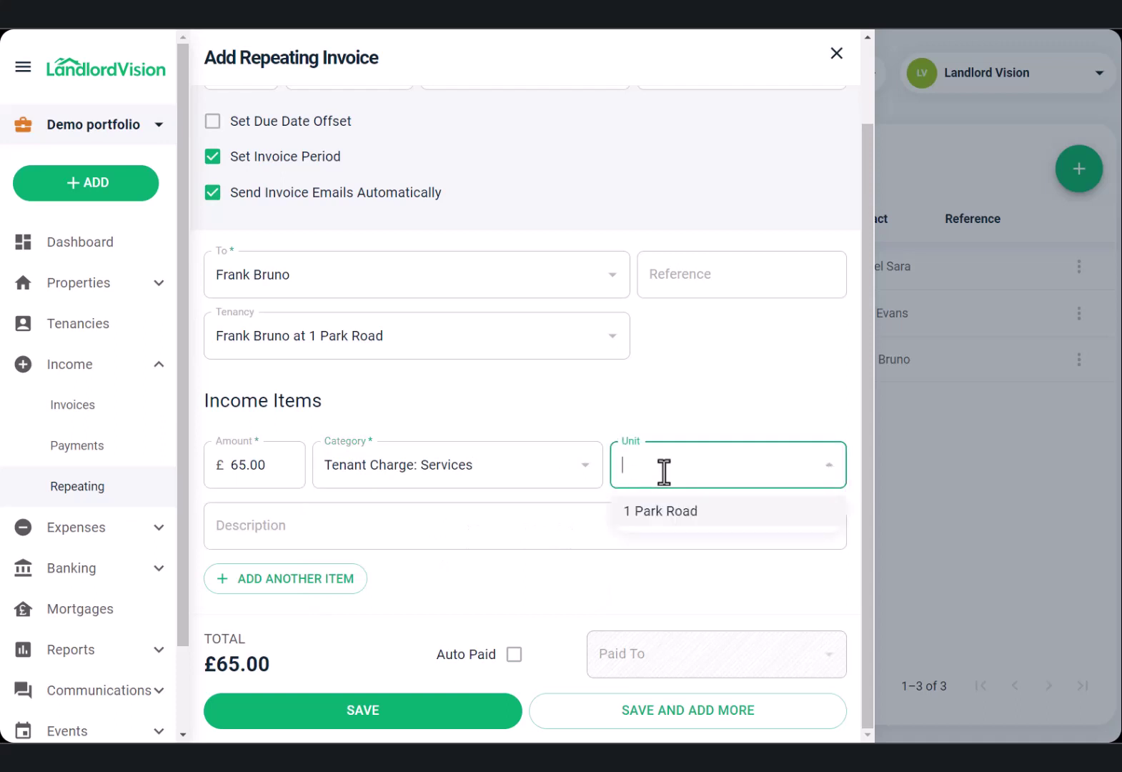
{"action": "left_click", "coordinate": [664, 526]}
{"action": "key", "text": "Tab"}
{"action": "type", "text": "Service"}
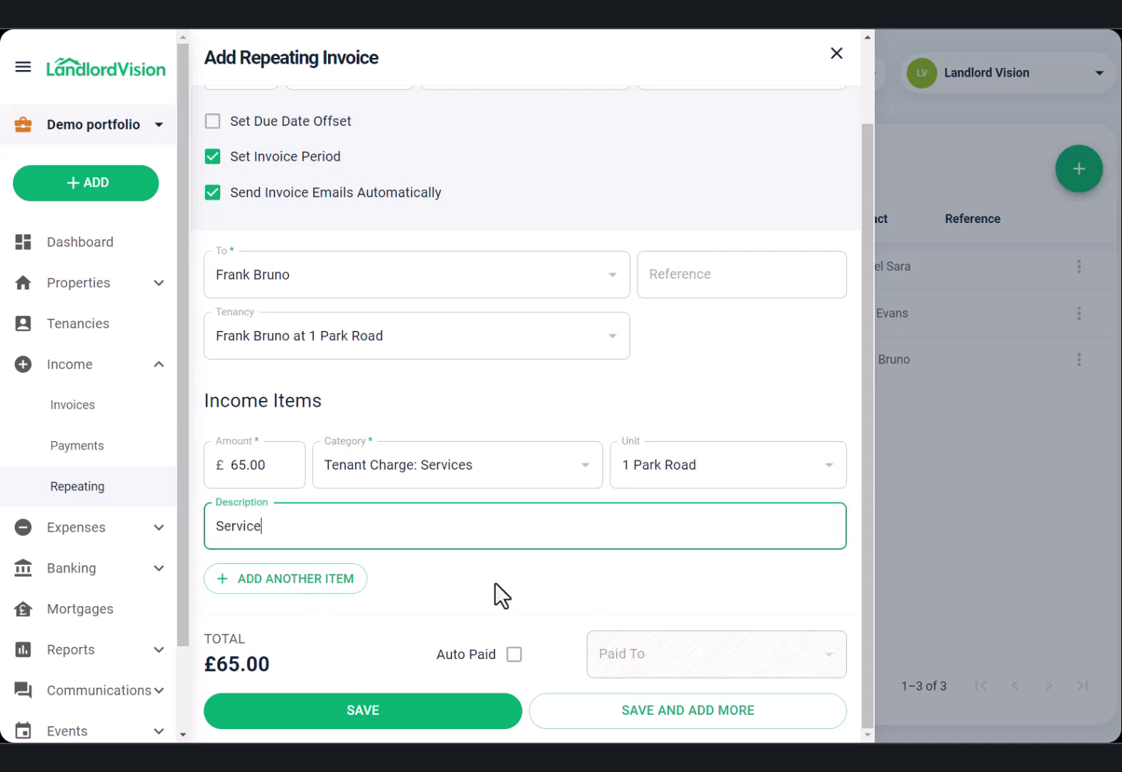
{"action": "type", "text": " charges"}
{"action": "left_click", "coordinate": [345, 582]}
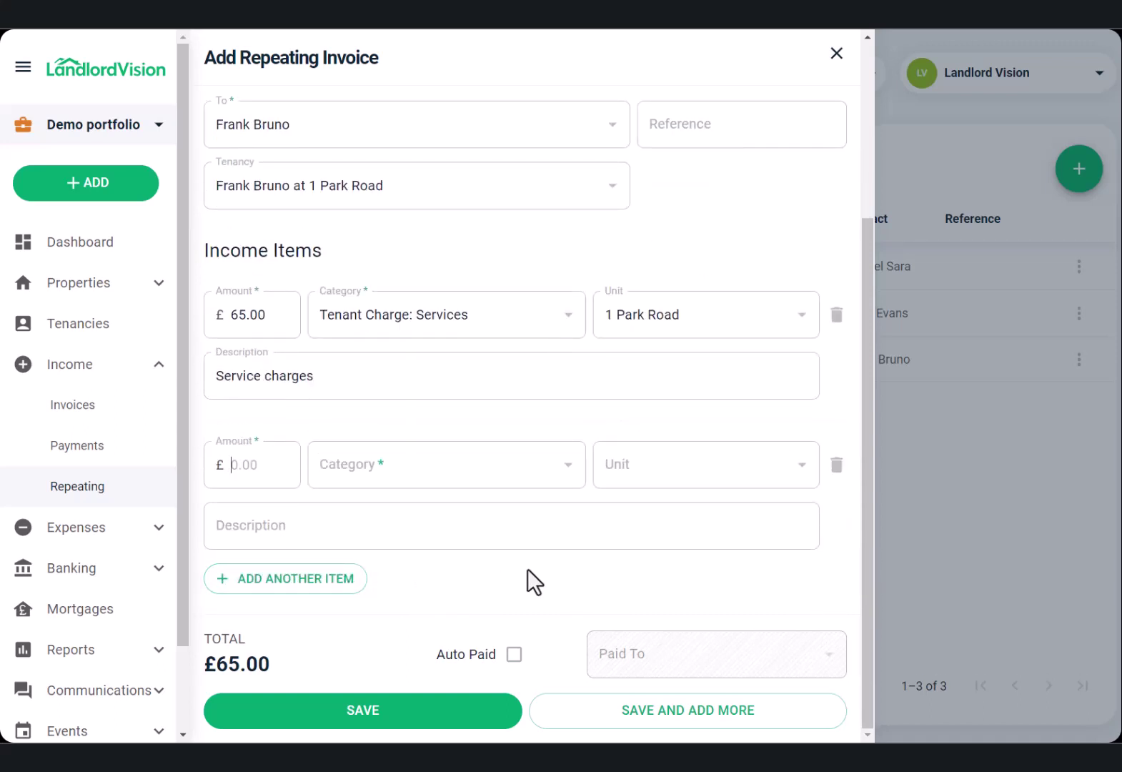
Delete the blank second item and set the invoice to auto-pay into My Bank Account
{"action": "left_click", "coordinate": [838, 469]}
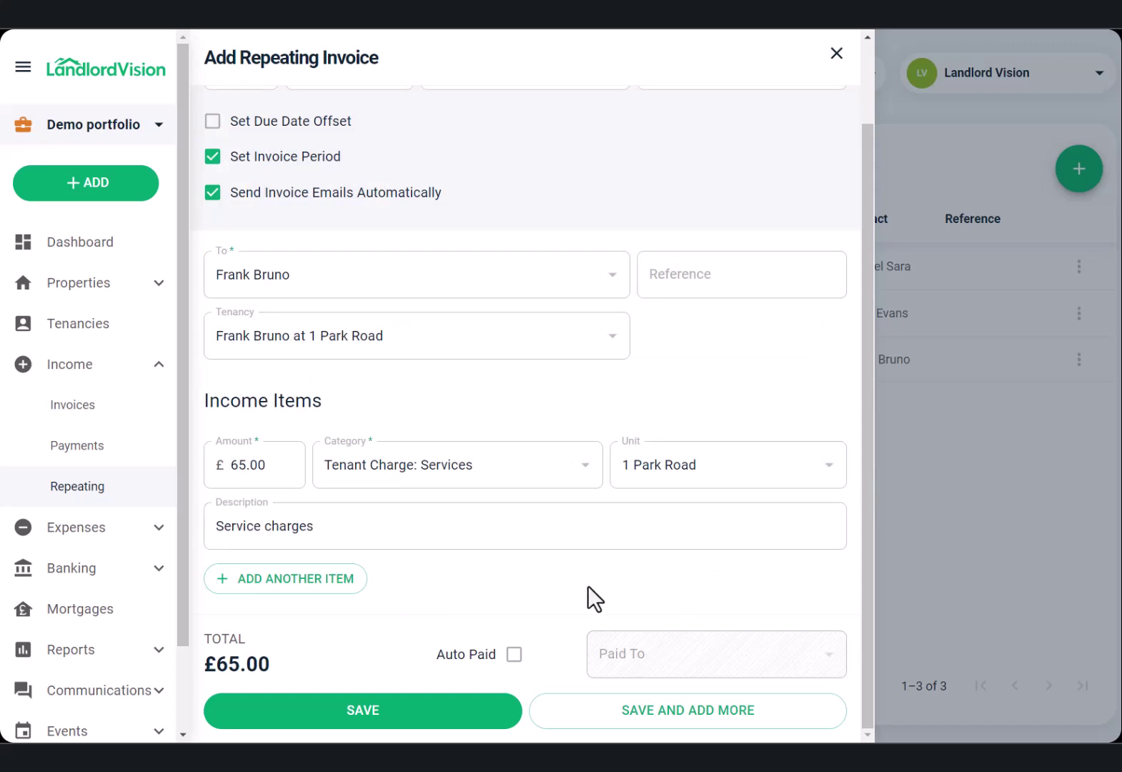
{"action": "left_click", "coordinate": [515, 656]}
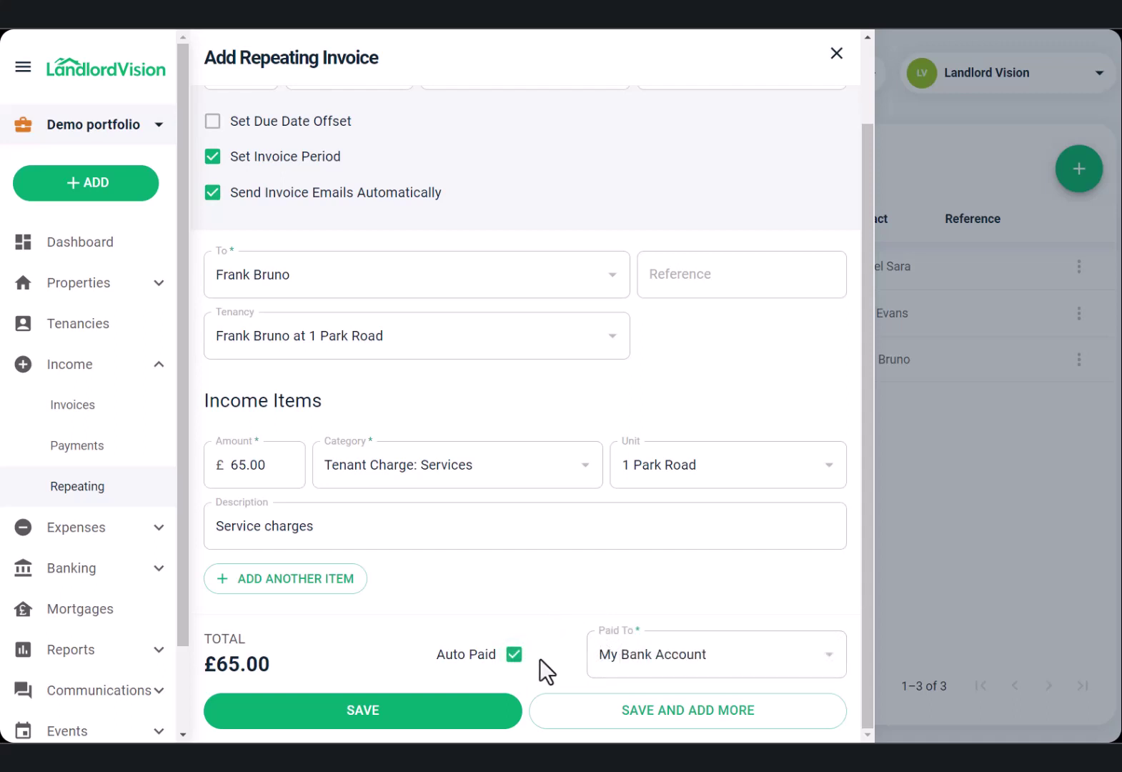
{"action": "left_click", "coordinate": [617, 654]}
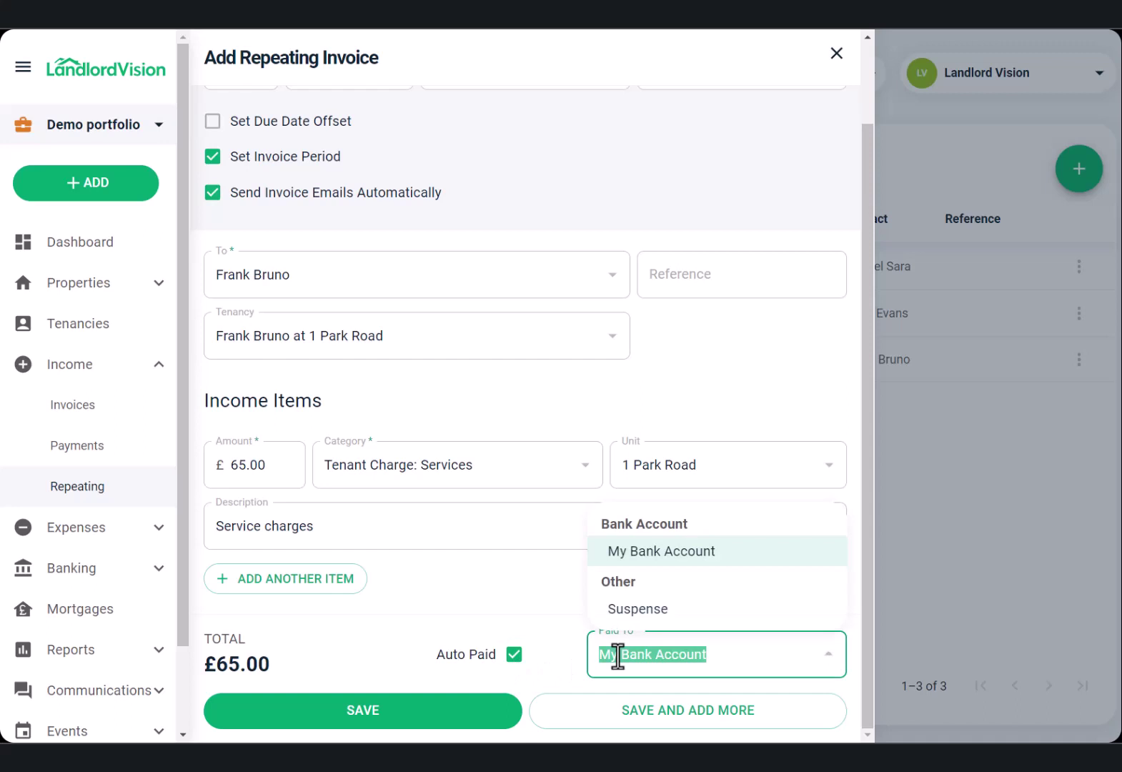
{"action": "left_click", "coordinate": [571, 657]}
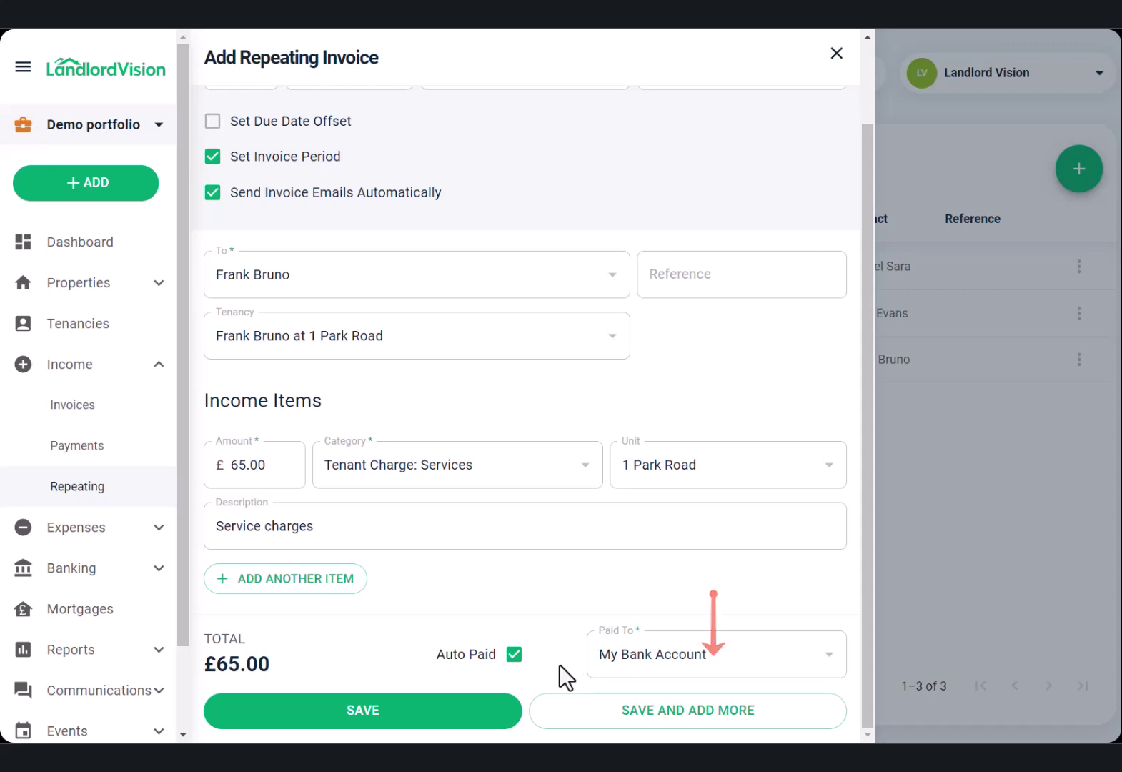
Save the invoice, then open and close the new £65.00 row's actions menu
{"action": "left_click", "coordinate": [483, 725]}
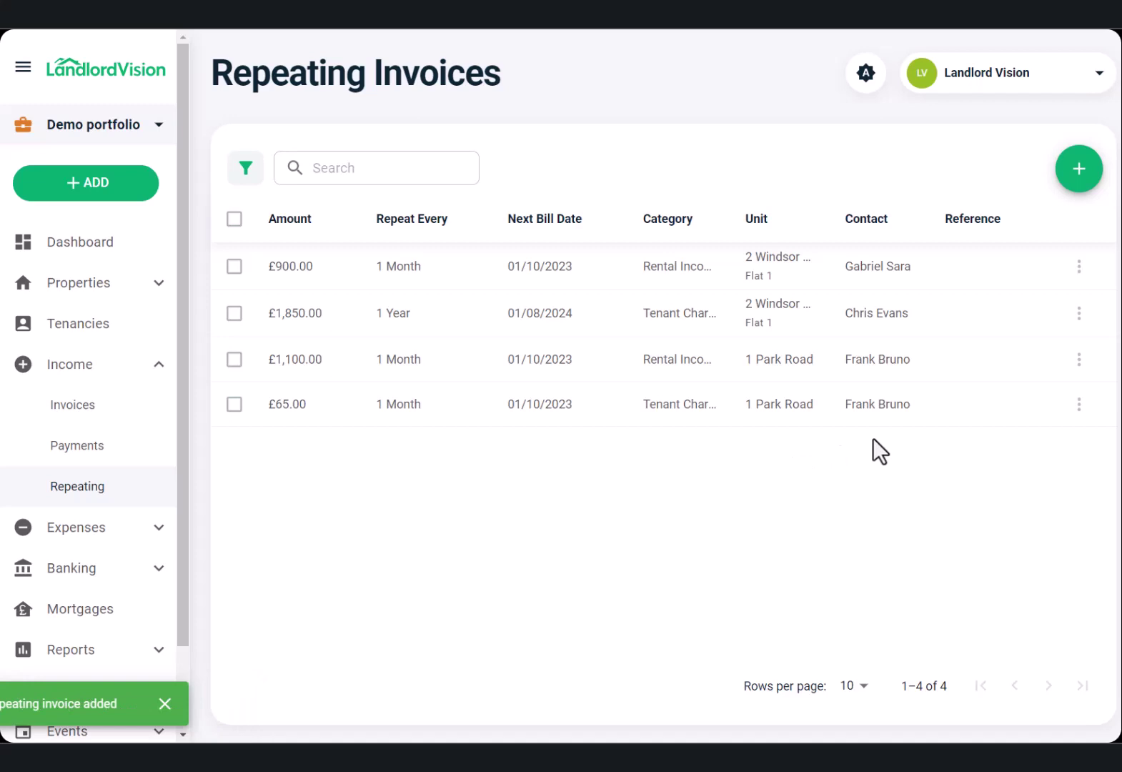
{"action": "left_click", "coordinate": [1079, 403]}
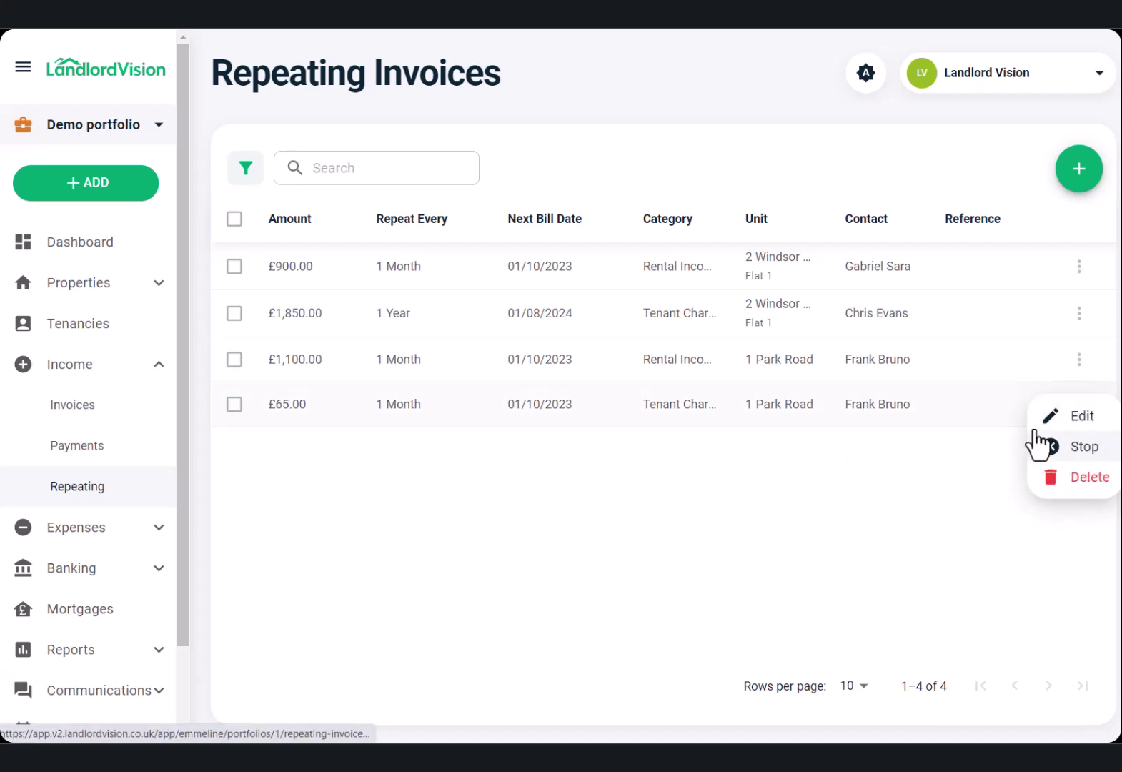
{"action": "left_click", "coordinate": [1014, 404]}
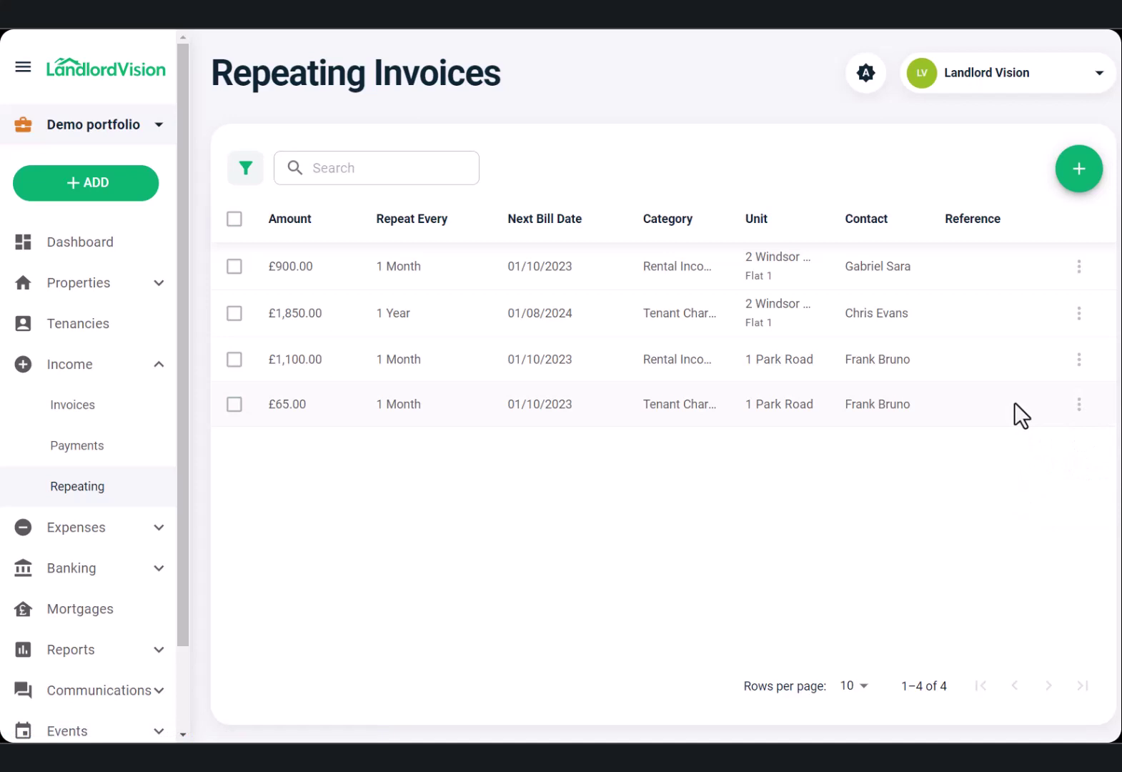